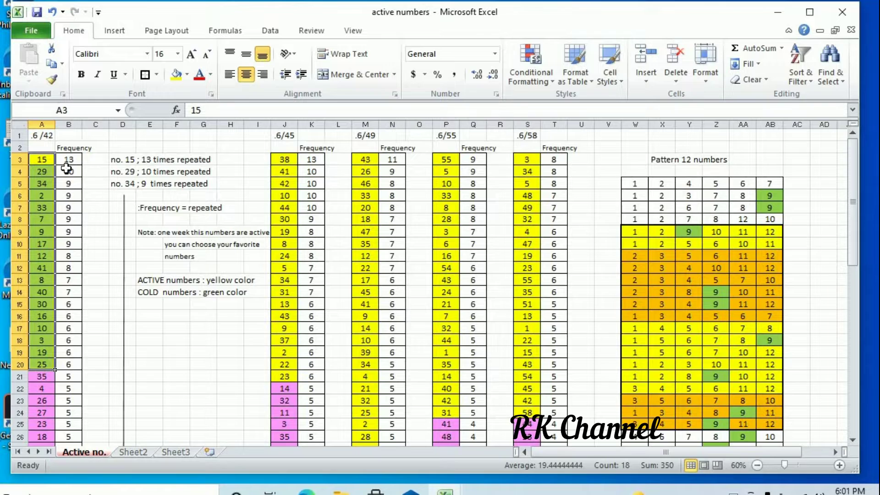
# Examine the .6/42 frequencies in B3:B20 and the repetition note for number 15 in D3
pyautogui.click(69, 149)
pyautogui.moveTo(69, 159); pyautogui.dragTo(69, 366)
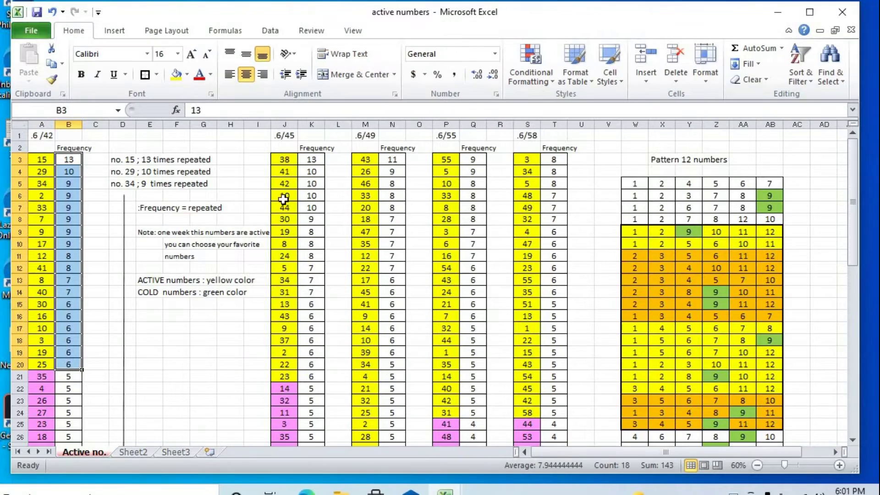
pyautogui.moveTo(120, 160); pyautogui.dragTo(213, 161)
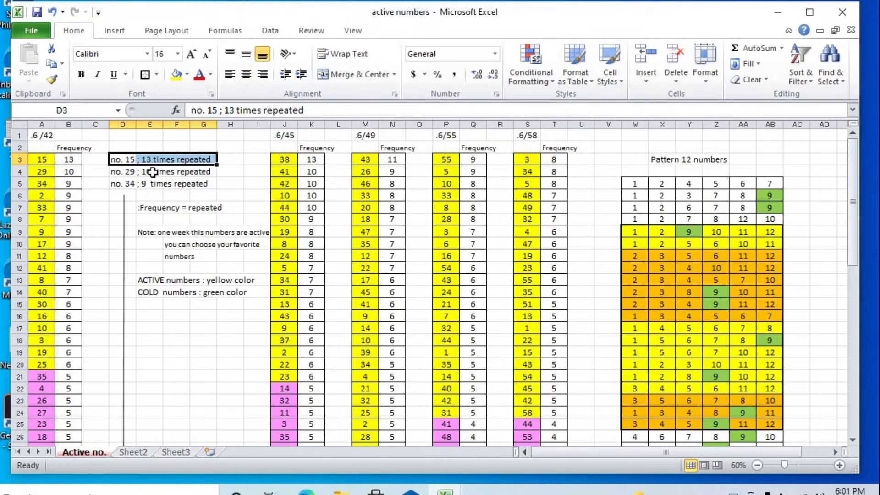
# Draw a short horizontal double-headed arrow in cell C3, linking the frequency of number 15 to its repetition note
pyautogui.click(101, 162)
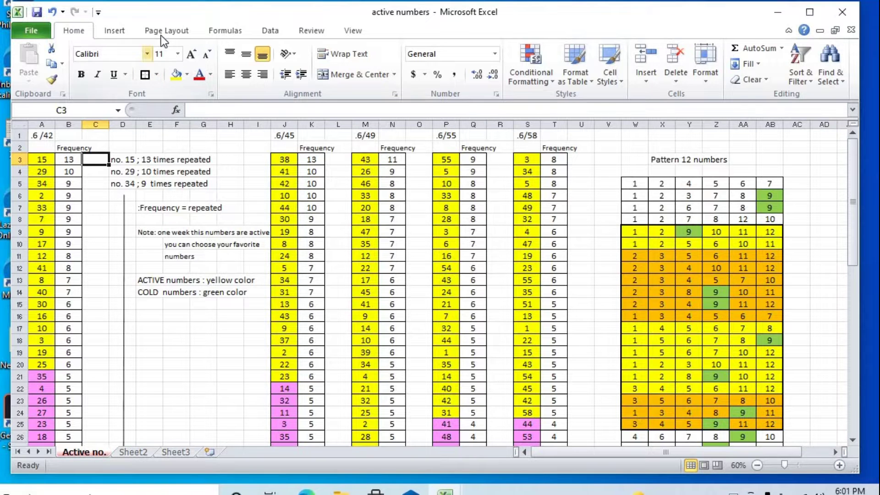
pyautogui.click(122, 31)
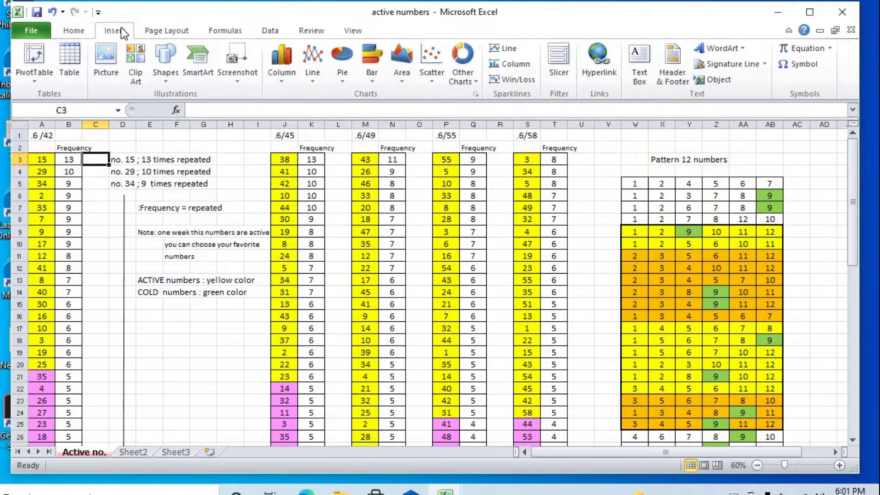
pyautogui.click(166, 80)
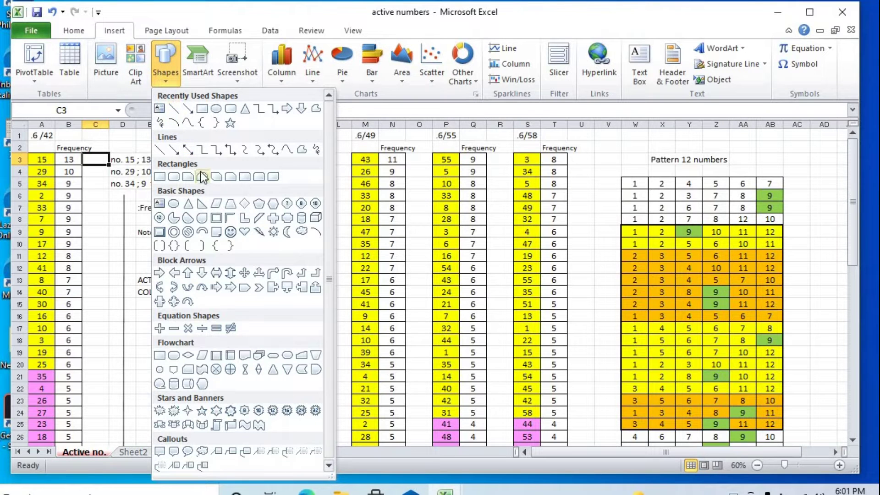
pyautogui.click(189, 150)
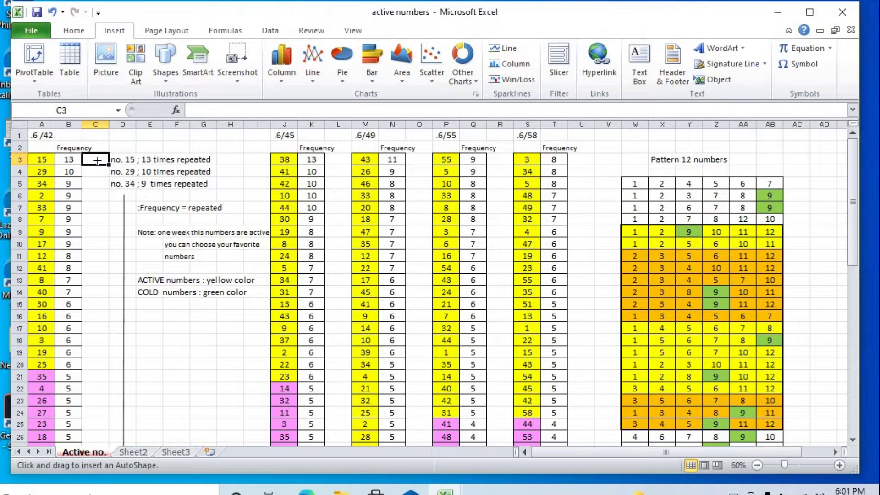
pyautogui.click(97, 160)
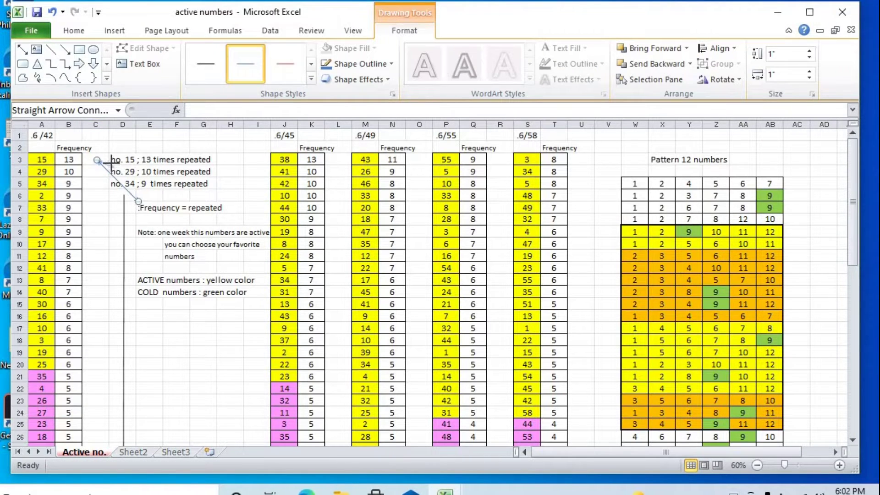
pyautogui.moveTo(112, 160); pyautogui.dragTo(111, 163)
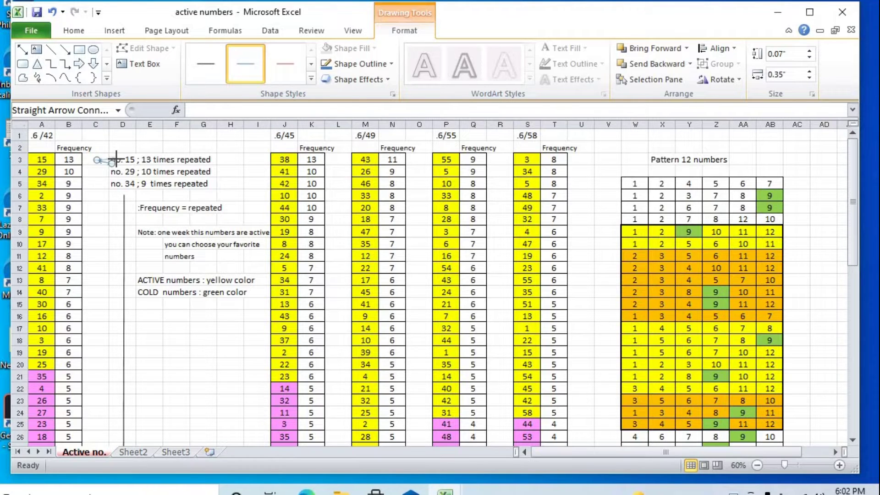
pyautogui.moveTo(118, 159); pyautogui.dragTo(119, 160)
pyautogui.moveTo(97, 159); pyautogui.dragTo(87, 160)
pyautogui.moveTo(107, 159); pyautogui.dragTo(110, 158)
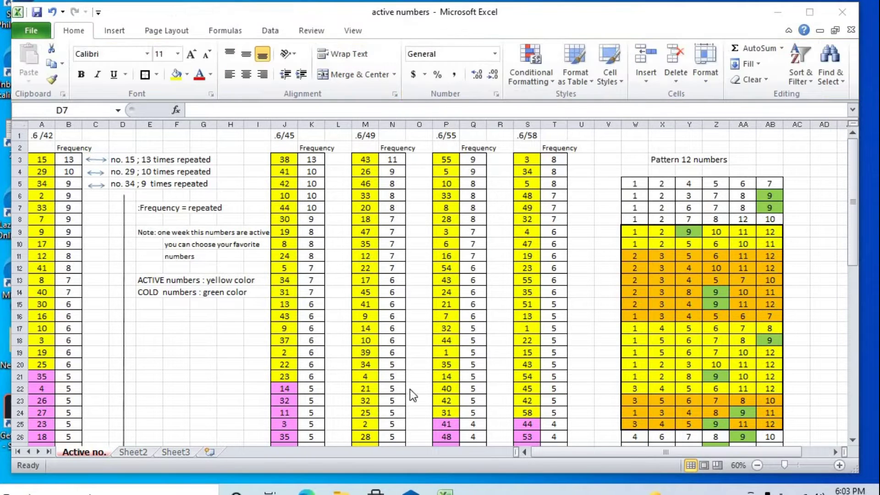
# Review the frequencies of the top three .6/42 numbers, the frequency explanation, and the frequency range B3:B13
pyautogui.click(551, 451)
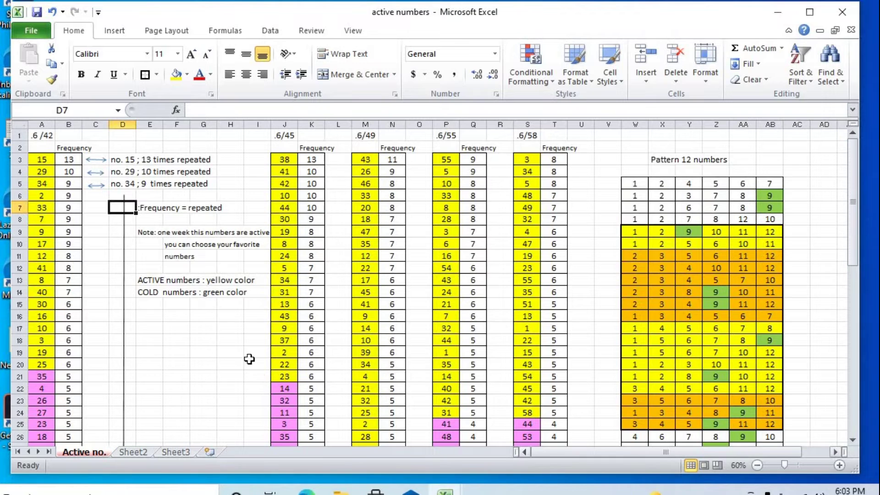
pyautogui.click(73, 162)
pyautogui.click(72, 173)
pyautogui.click(74, 186)
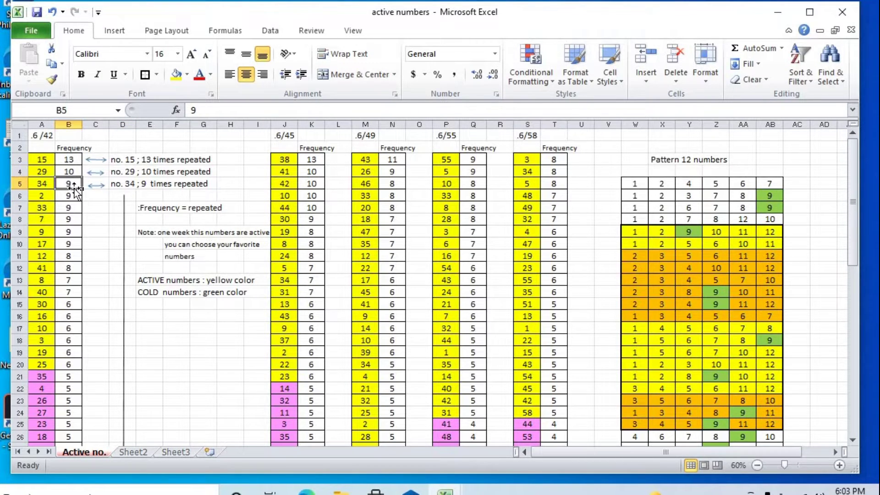
pyautogui.click(161, 211)
pyautogui.click(69, 148)
pyautogui.moveTo(69, 159); pyautogui.dragTo(73, 280)
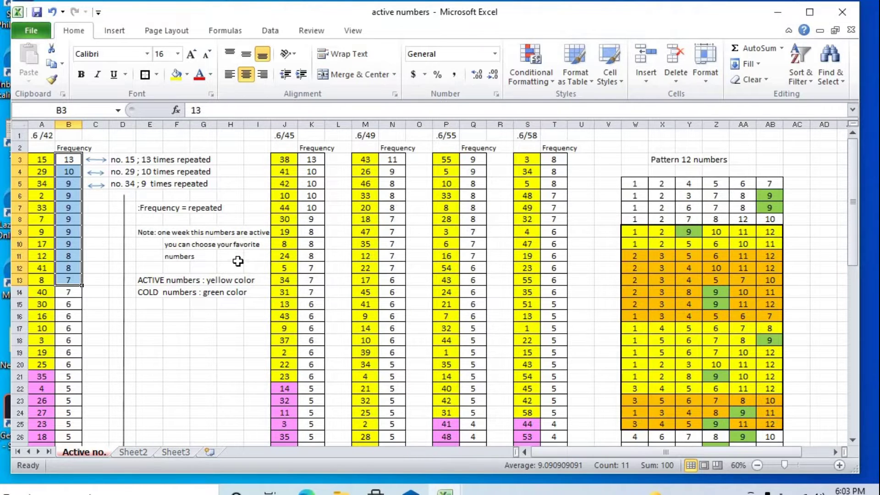
# Review the active and lower-frequency numbers listed under .6/45, .6/49, .6/55 and .6/58
pyautogui.click(284, 136)
pyautogui.moveTo(285, 159); pyautogui.dragTo(285, 280)
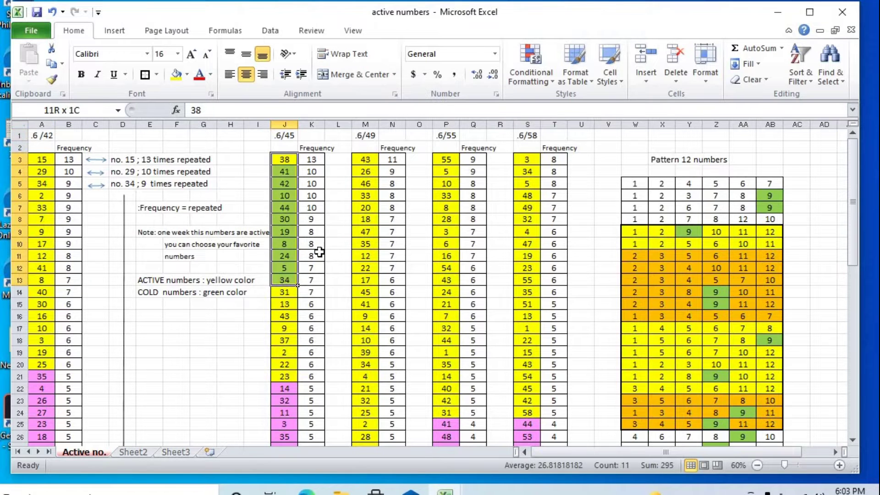
pyautogui.click(372, 146)
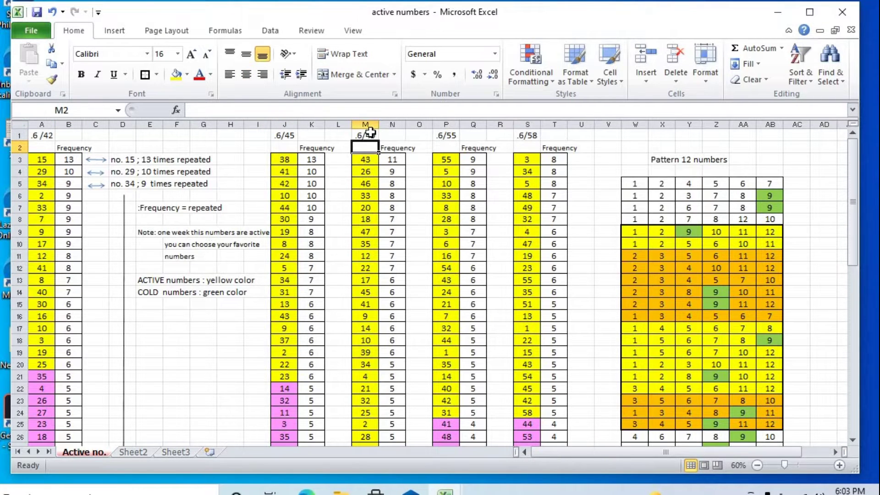
pyautogui.click(370, 133)
pyautogui.moveTo(370, 159); pyautogui.dragTo(364, 316)
pyautogui.click(441, 138)
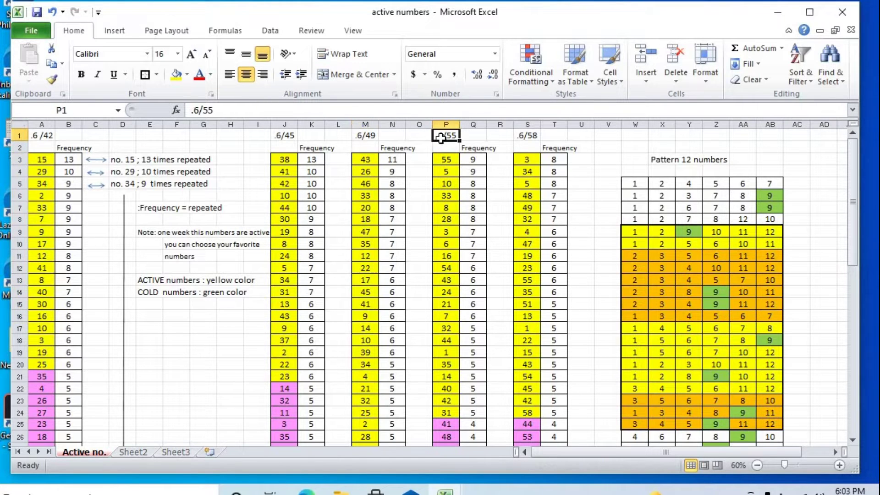
pyautogui.moveTo(445, 160); pyautogui.dragTo(447, 352)
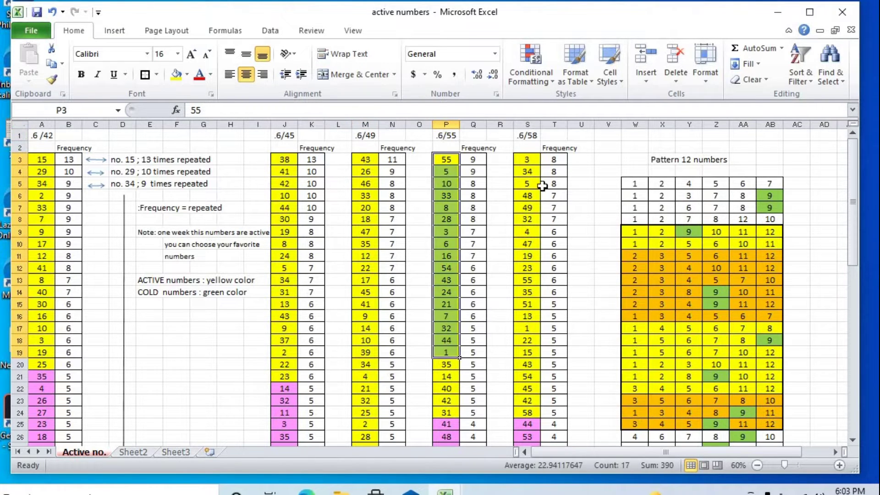
pyautogui.click(521, 136)
pyautogui.moveTo(527, 160); pyautogui.dragTo(524, 449)
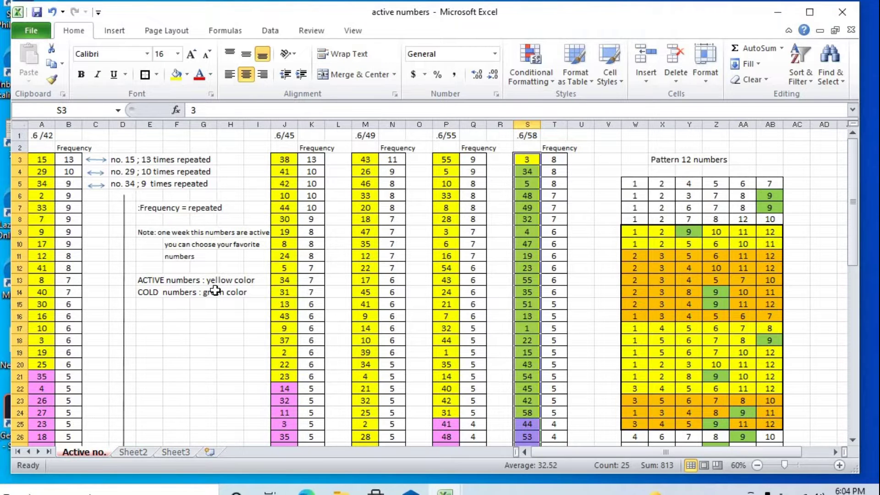
pyautogui.scroll(-2, 384, 320)
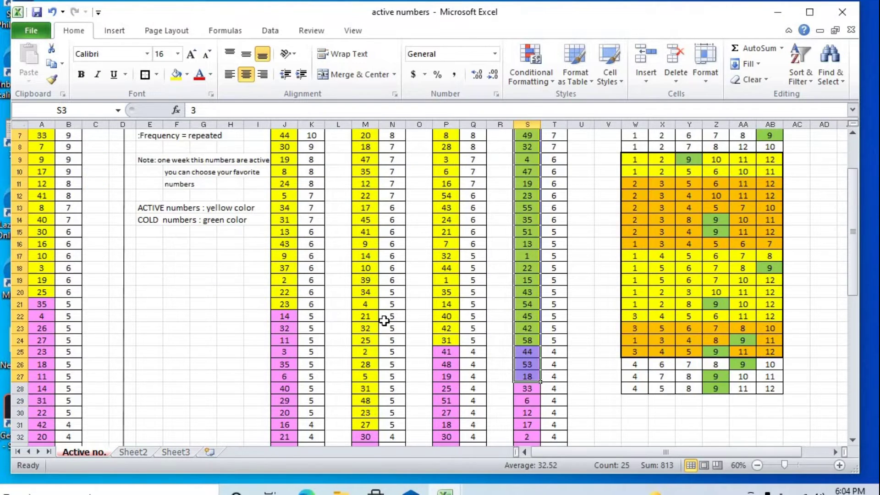
pyautogui.scroll(1, 384, 321)
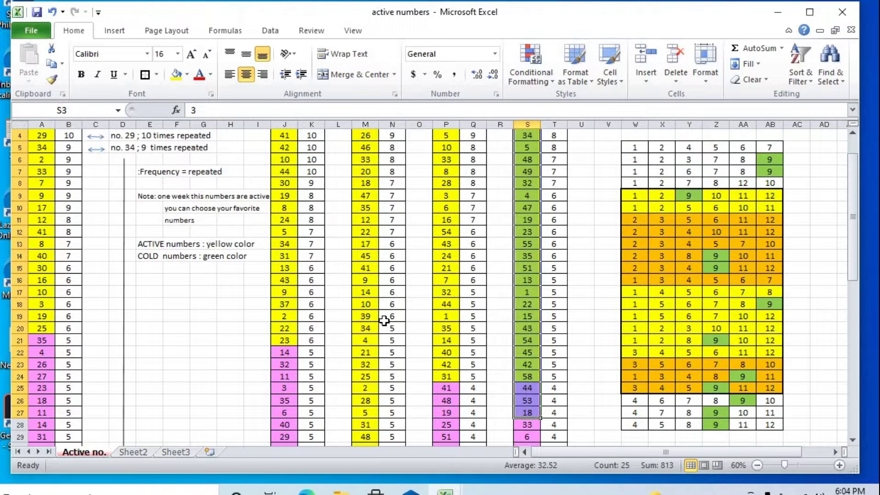
pyautogui.scroll(1, 384, 320)
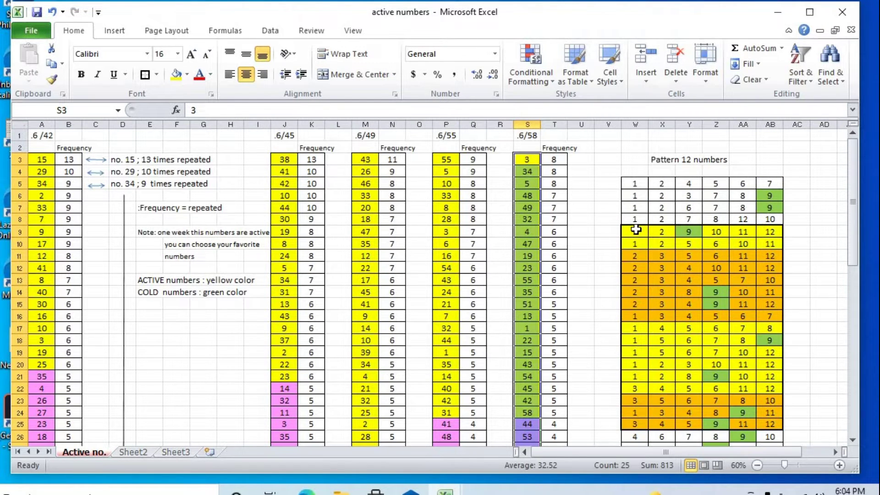
# Examine the Pattern 12 numbers table by highlighting its rows from W5 to AB28
pyautogui.moveTo(636, 230); pyautogui.dragTo(772, 424)
pyautogui.moveTo(635, 183); pyautogui.dragTo(771, 425)
pyautogui.scroll(-4, 754, 356)
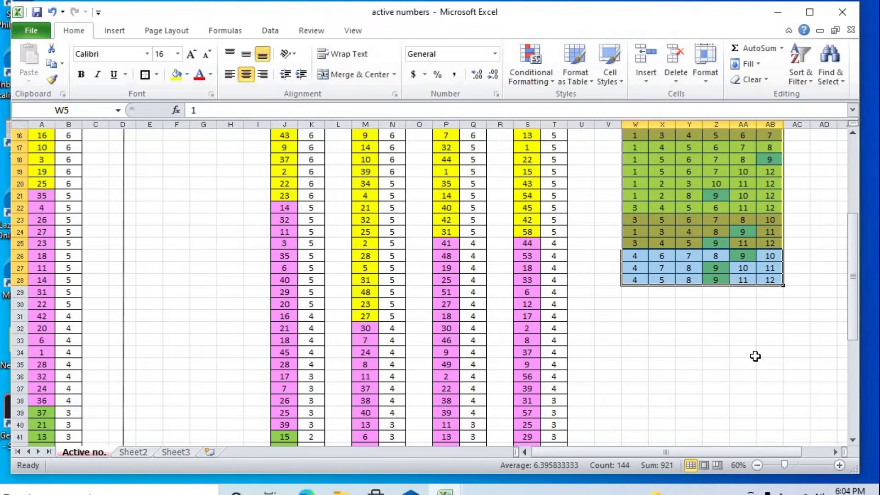
# Enter the note "use this pattern for 12 numbers" in cell W31 below the pattern table
pyautogui.click(635, 316)
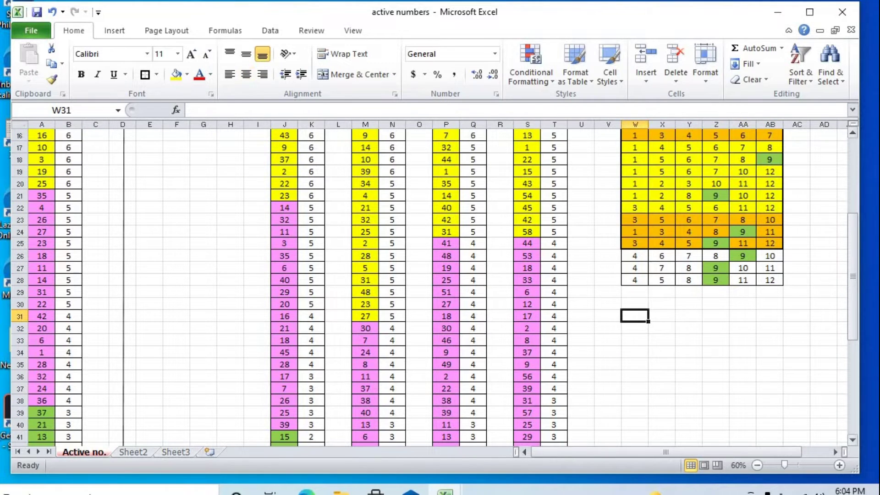
pyautogui.write('use')
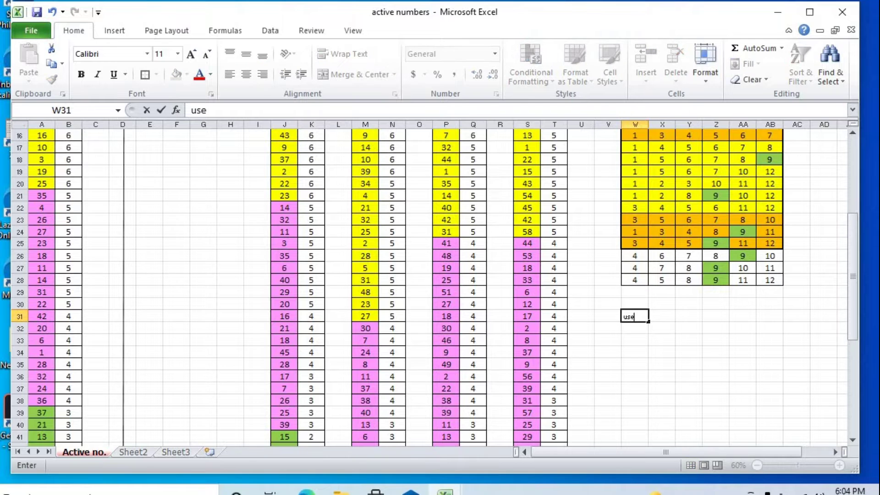
pyautogui.write(' this pattern for 12')
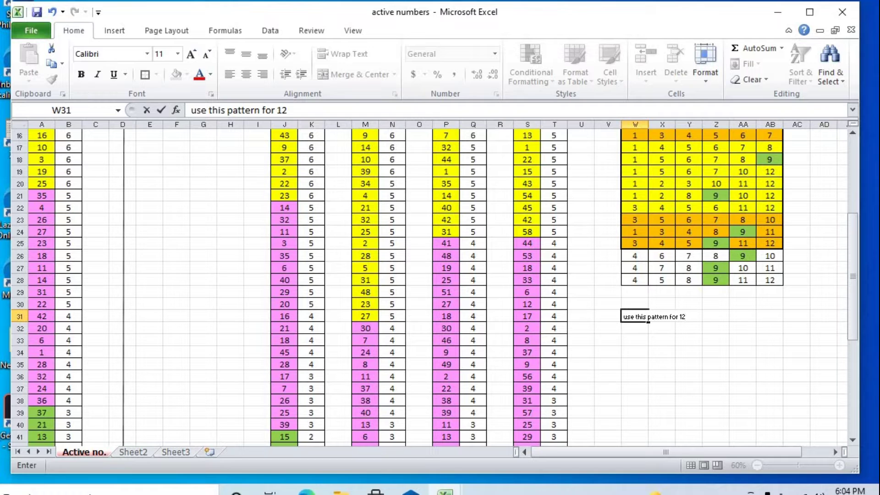
pyautogui.write('umbers')
# Enter the note "select your favorite 12 numbers and play the combinations" in cell W32
pyautogui.click(632, 328)
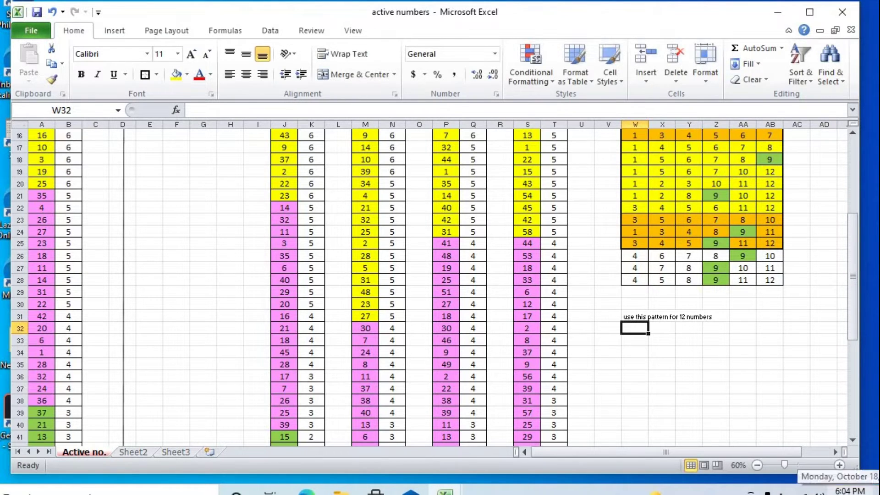
pyautogui.write('se')
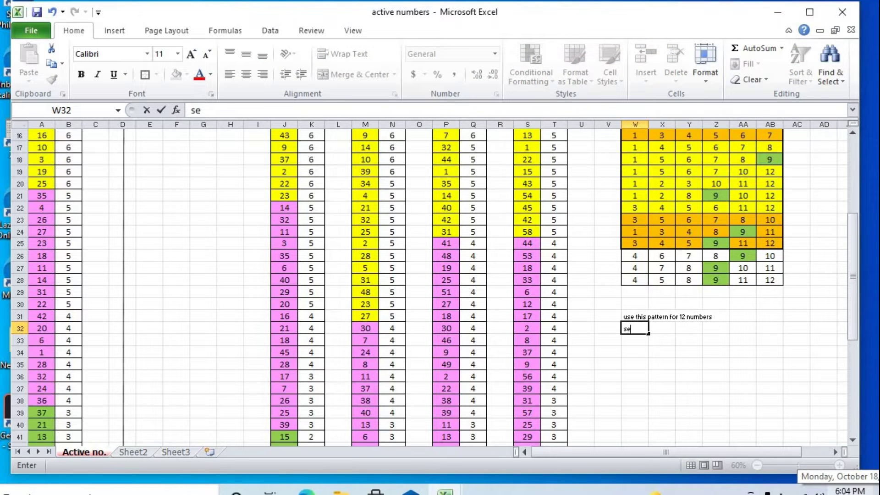
pyautogui.write('lect your')
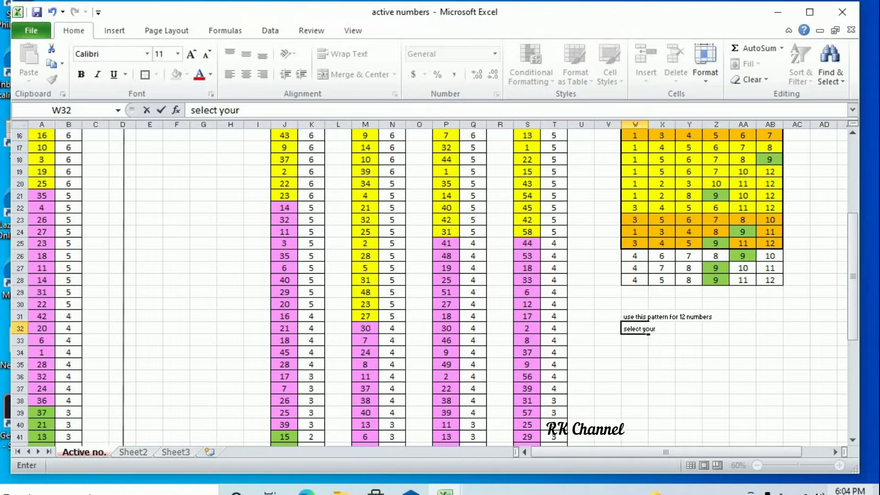
pyautogui.write(' favo')
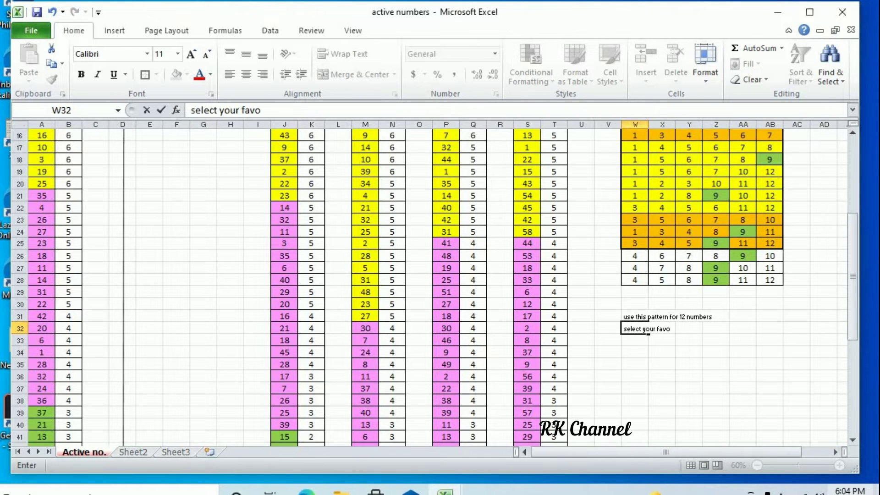
pyautogui.write('ri')
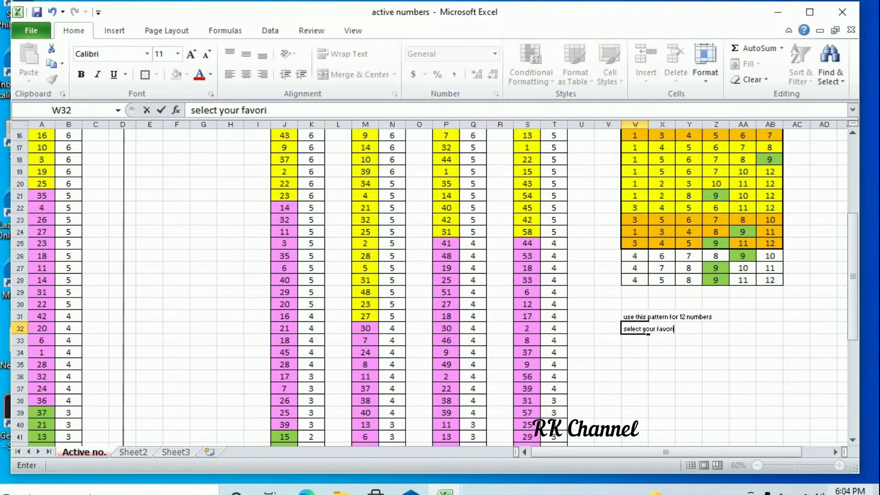
pyautogui.write('te')
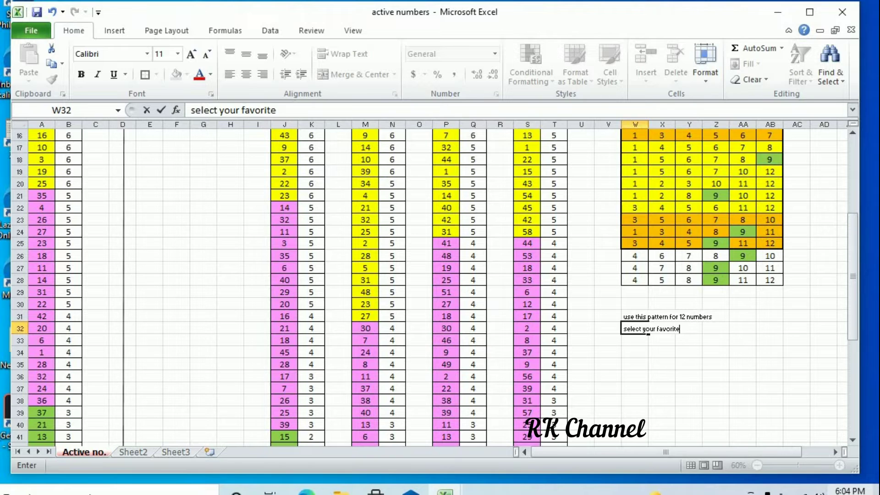
pyautogui.write(' 1')
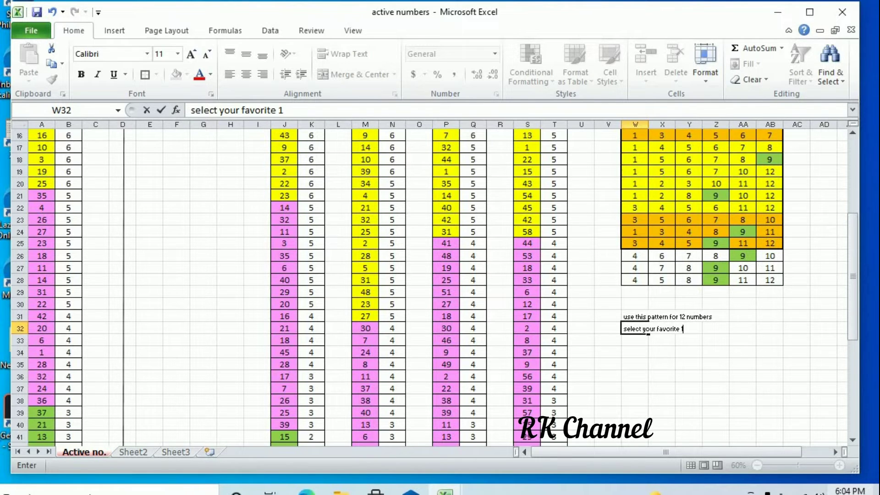
pyautogui.write('2 numb')
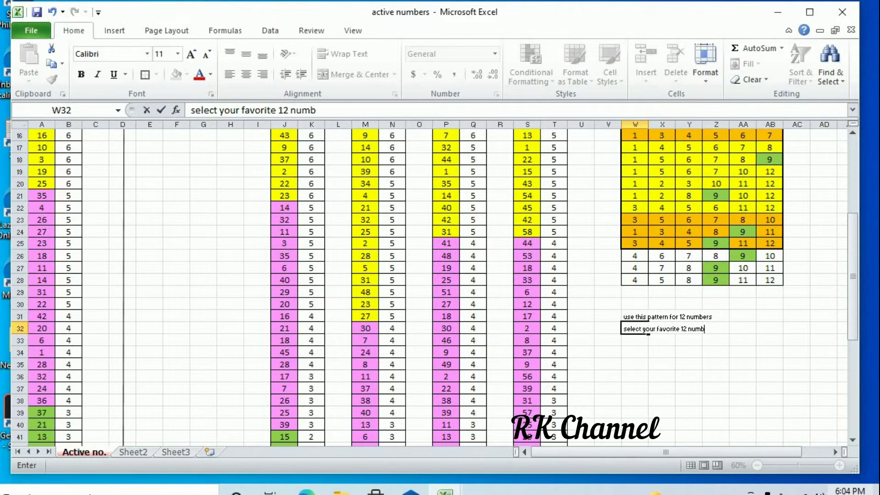
pyautogui.write('ers')
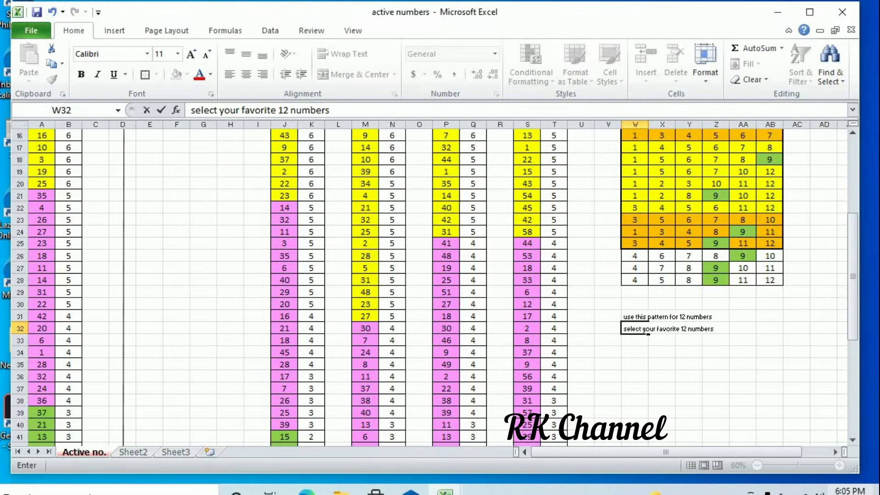
pyautogui.write(' an')
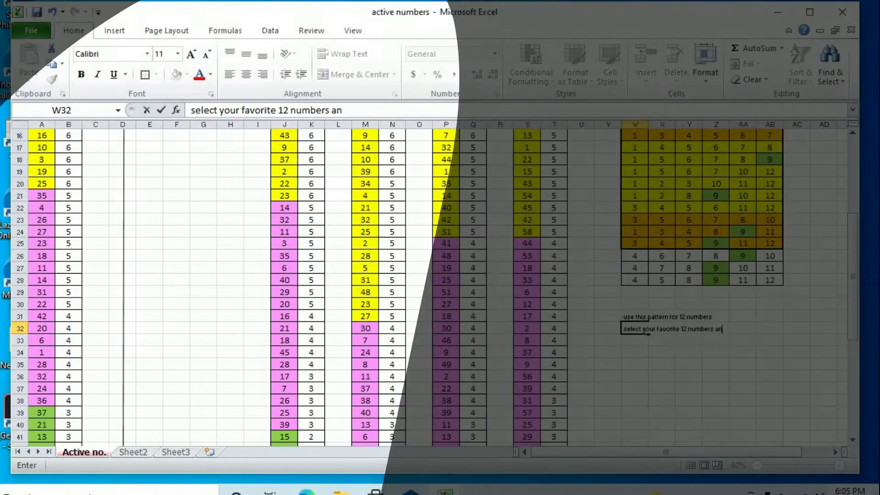
pyautogui.write('d play th')
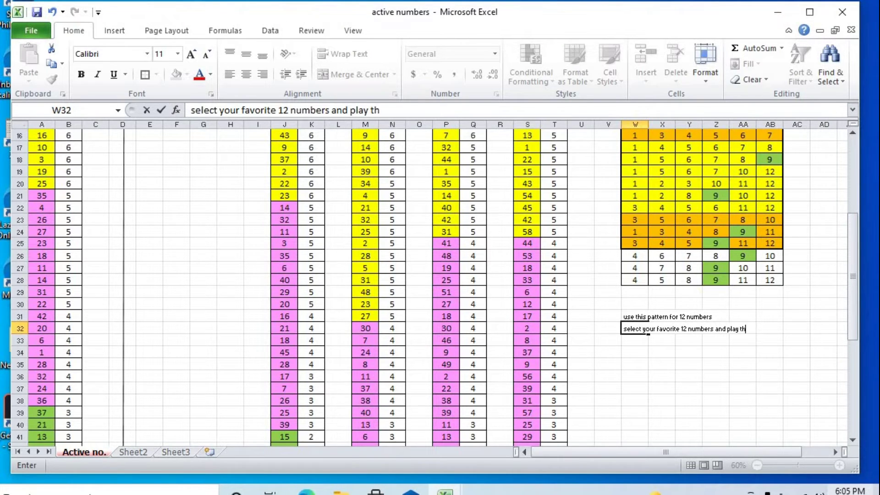
pyautogui.write('e combinat')
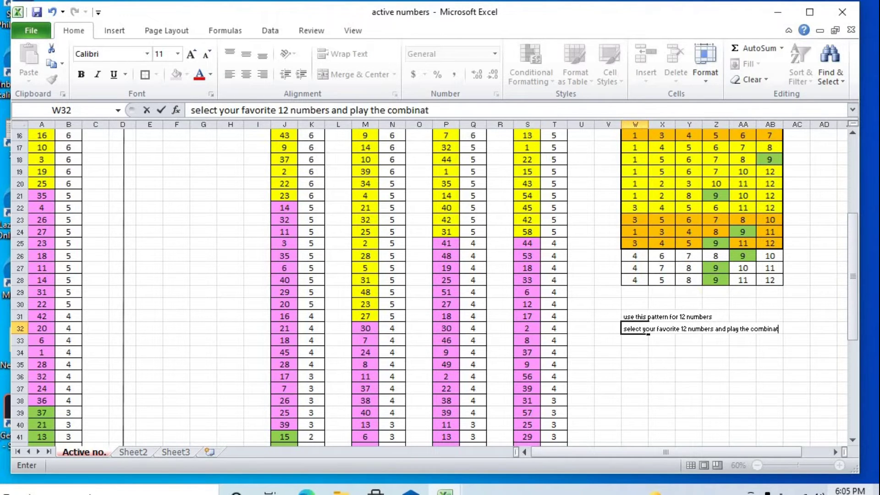
pyautogui.write('ions')
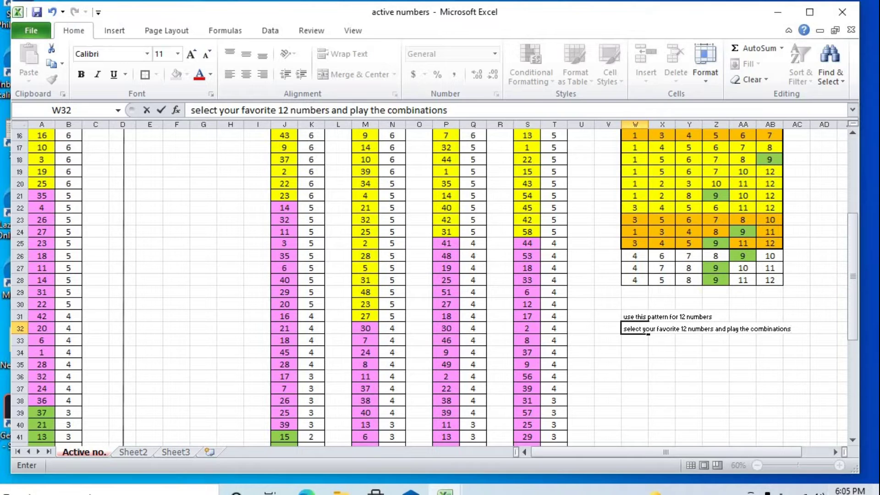
pyautogui.click(713, 407)
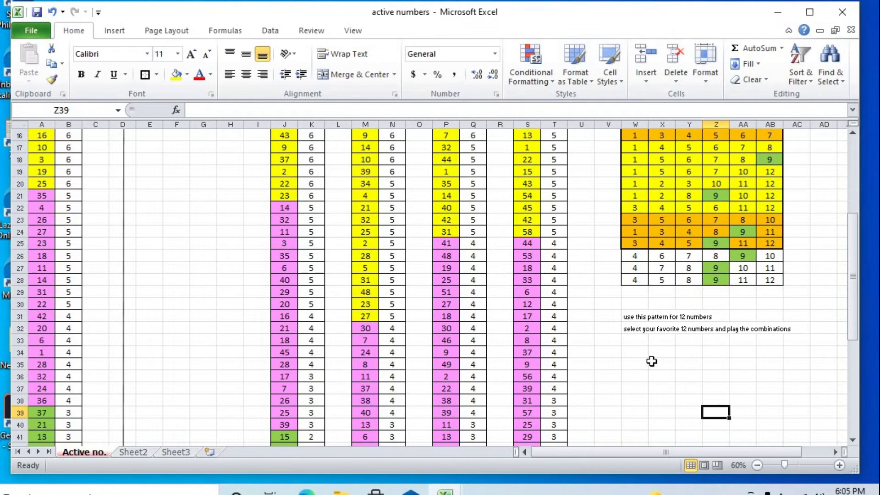
# Increase the font size of the two notes in W31:AC32 to 16
pyautogui.click(629, 318)
pyautogui.moveTo(629, 318); pyautogui.dragTo(797, 324)
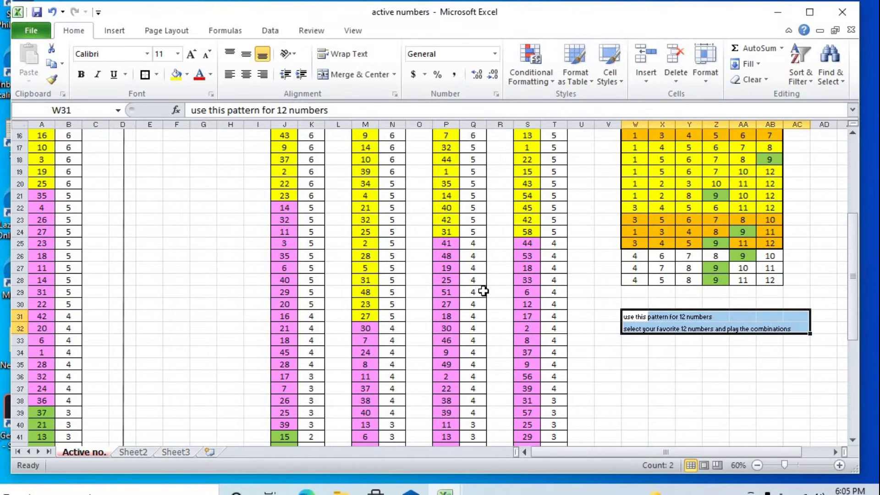
pyautogui.click(188, 58)
pyautogui.click(188, 57)
pyautogui.click(188, 57)
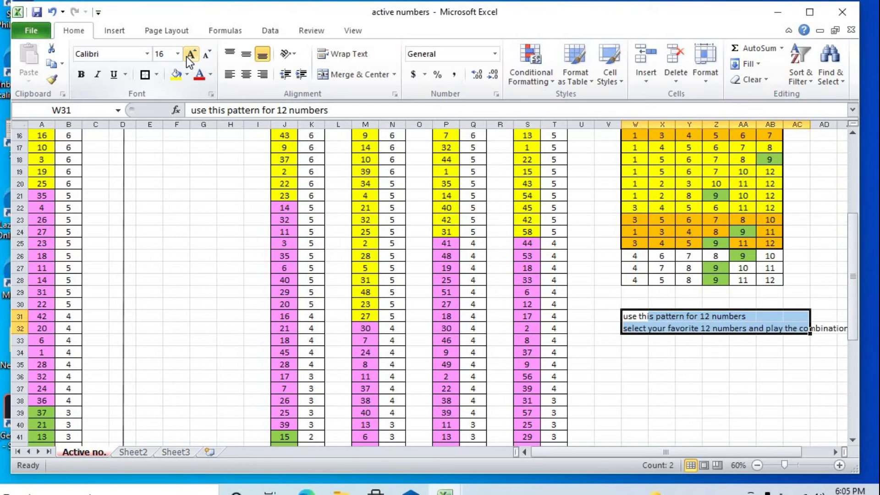
pyautogui.click(203, 136)
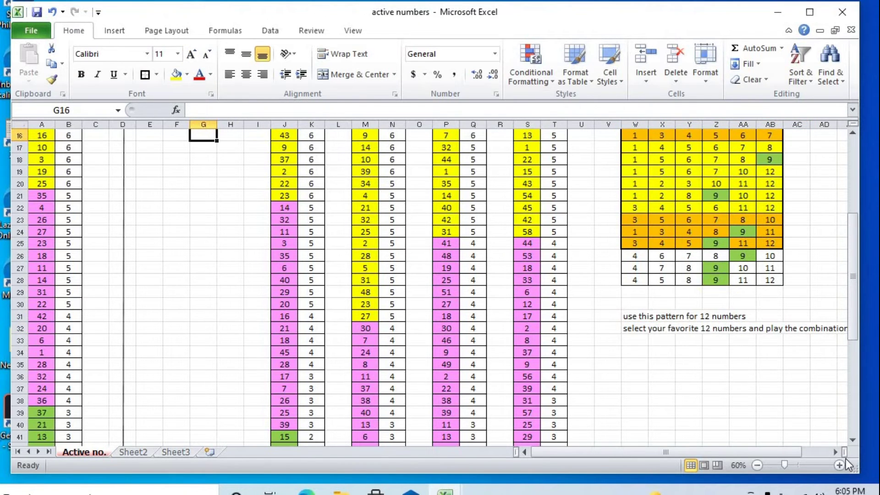
# Review the whole worksheet, from the .6/42 to .6/58 frequency lists to the Pattern 12 numbers table and the notes below it
pyautogui.click(756, 465)
pyautogui.click(757, 465)
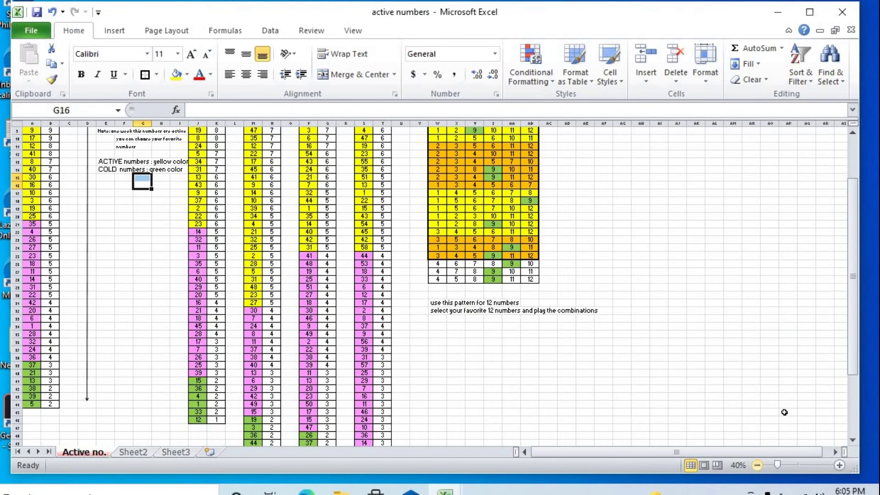
pyautogui.scroll(3, 852, 329)
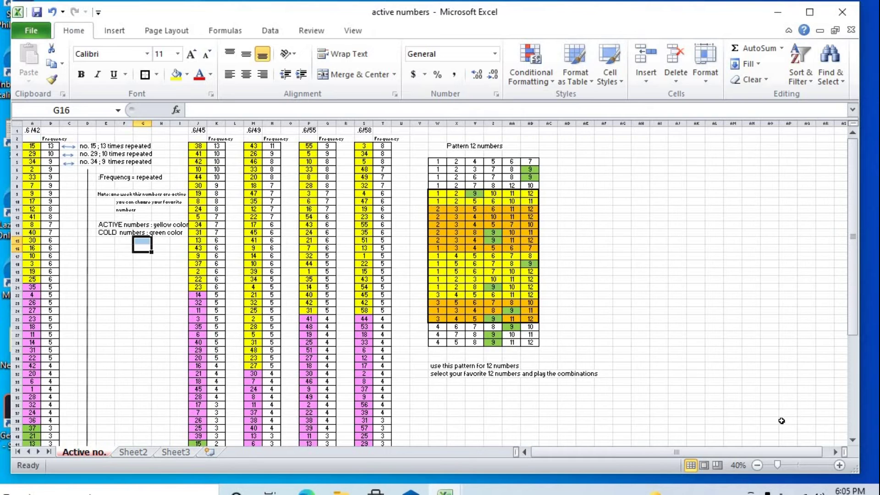
pyautogui.click(839, 465)
pyautogui.click(839, 465)
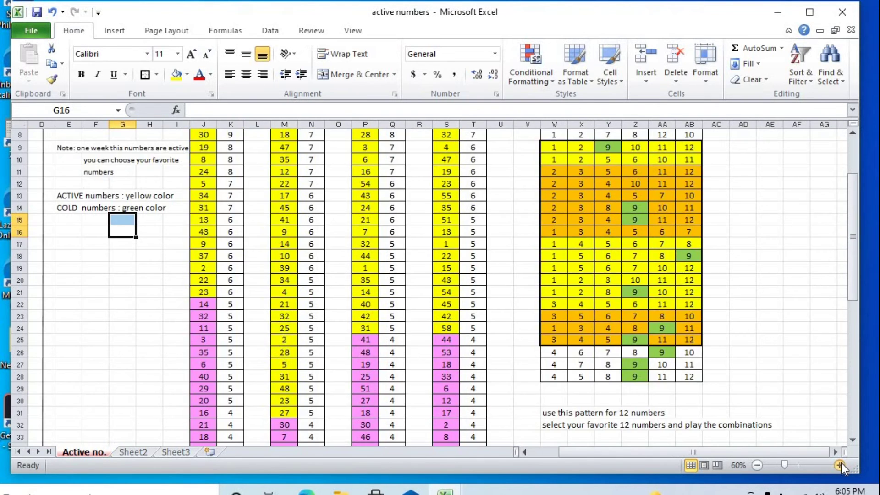
pyautogui.click(840, 466)
pyautogui.moveTo(725, 454); pyautogui.dragTo(623, 453)
pyautogui.scroll(3, 641, 386)
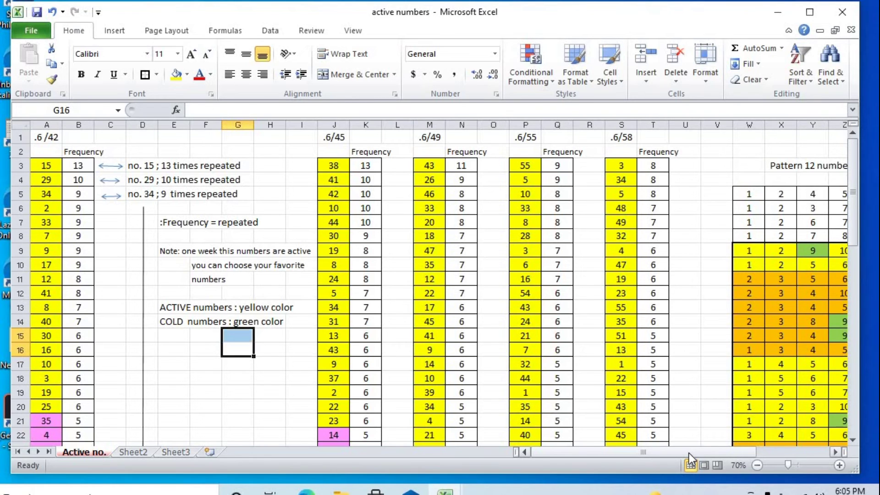
pyautogui.moveTo(689, 453); pyautogui.dragTo(755, 449)
pyautogui.moveTo(775, 447); pyautogui.dragTo(705, 452)
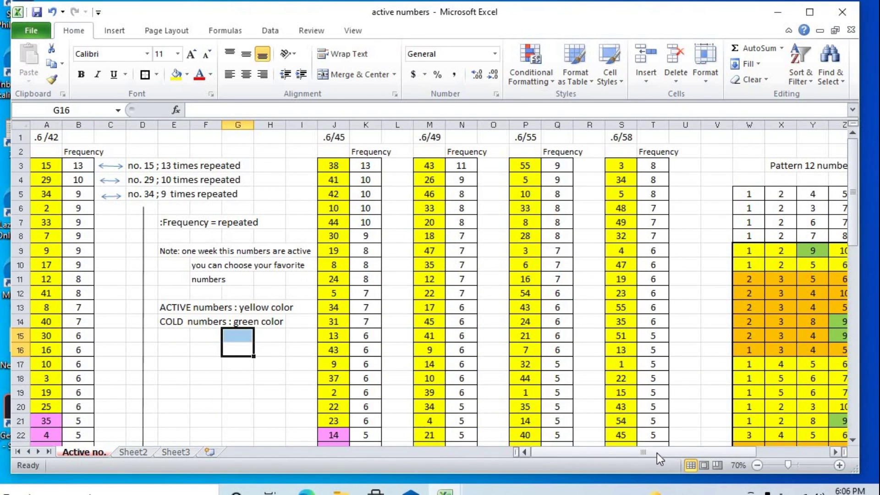